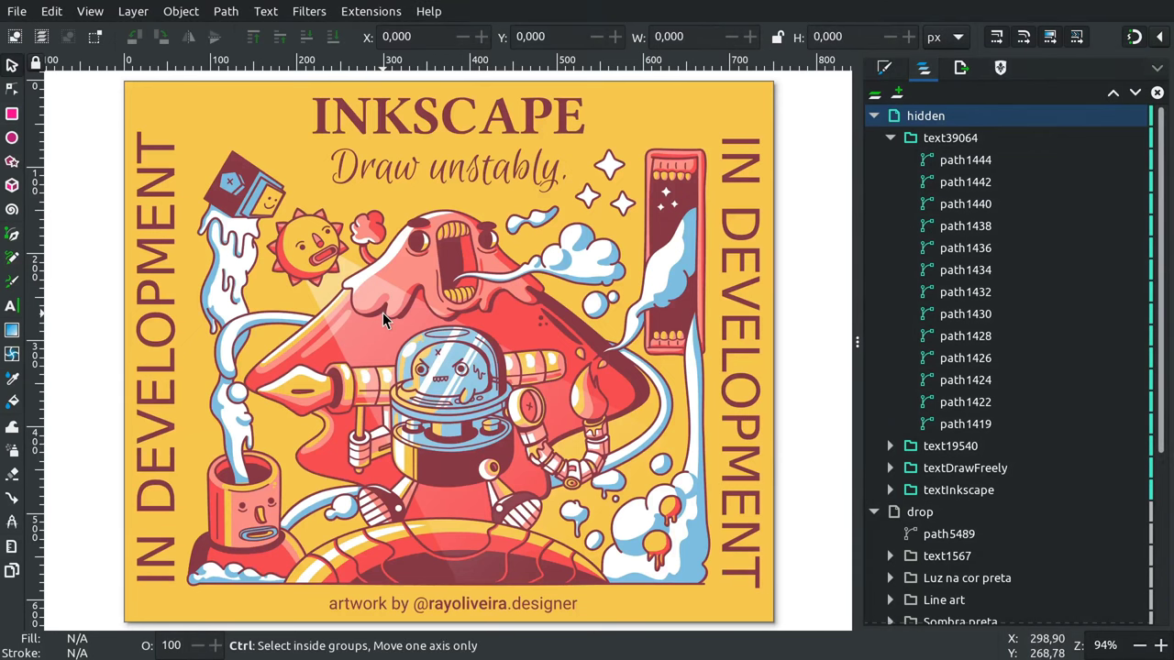
Fit the poster page in view and widen the left toolbox into two tool columns.
scroll(383, 312, up, 1)
scroll(387, 340, up, 2)
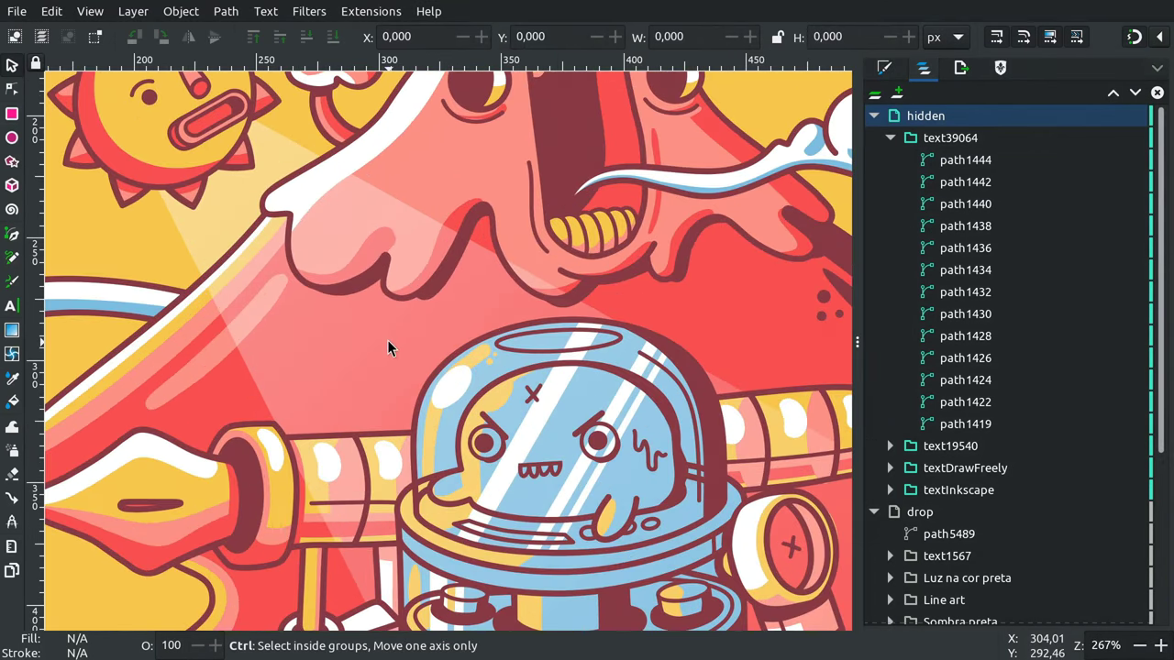
drag(748, 486, 769, 309)
scroll(768, 309, down, 3)
scroll(769, 309, left, 3)
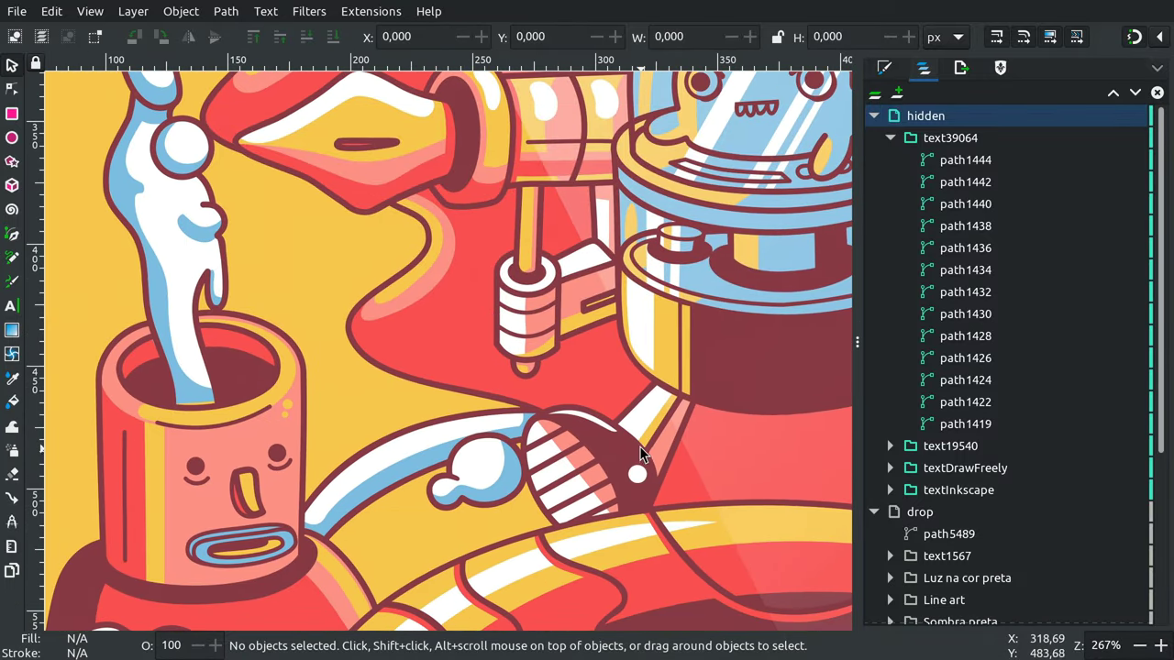
key(5)
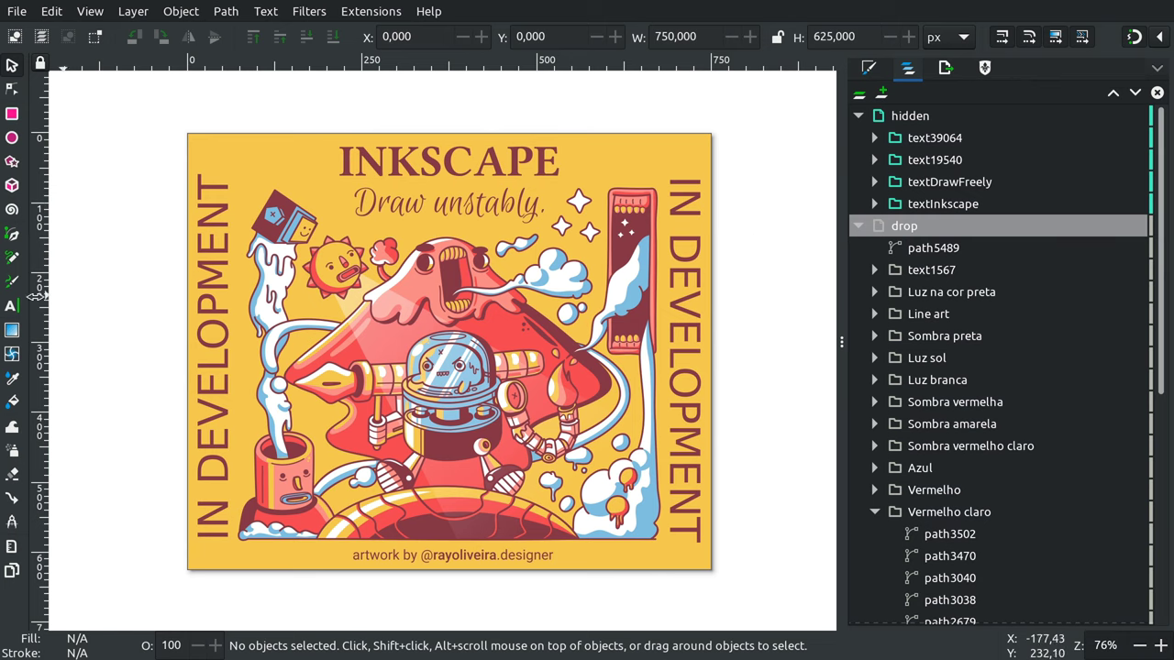
drag(33, 289, 175, 281)
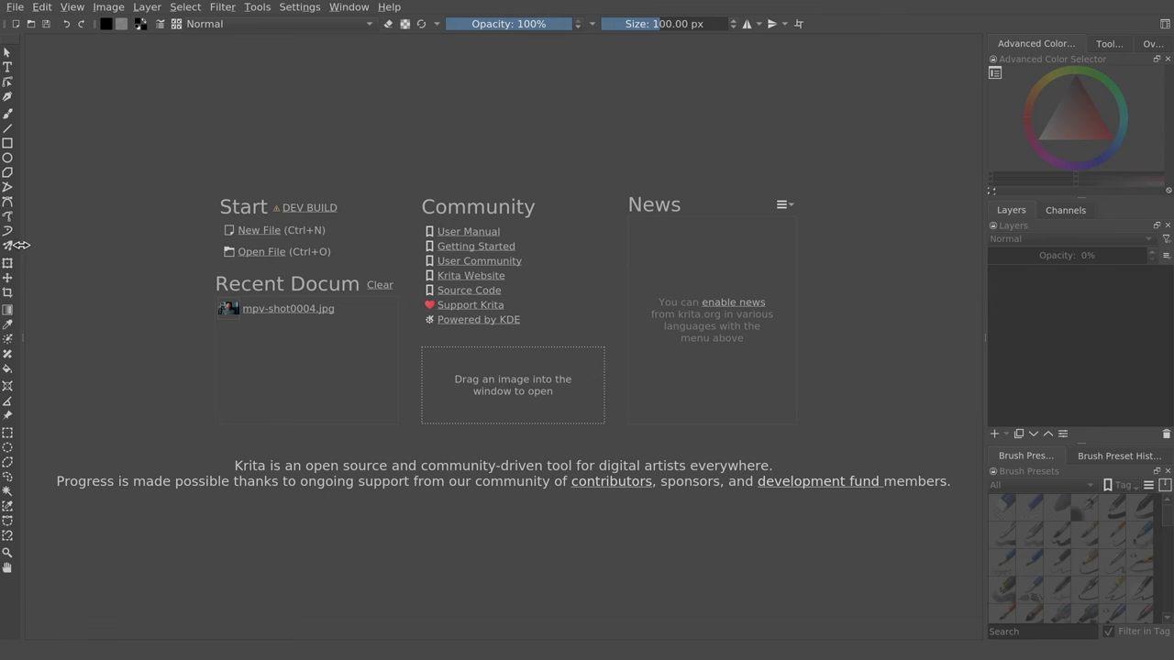
Drag the Krita toolbox's right edge to spread its tools over several columns.
mouse_move(22, 252)
mouse_down()
mouse_move(94, 272)
mouse_move(13, 273)
mouse_up()
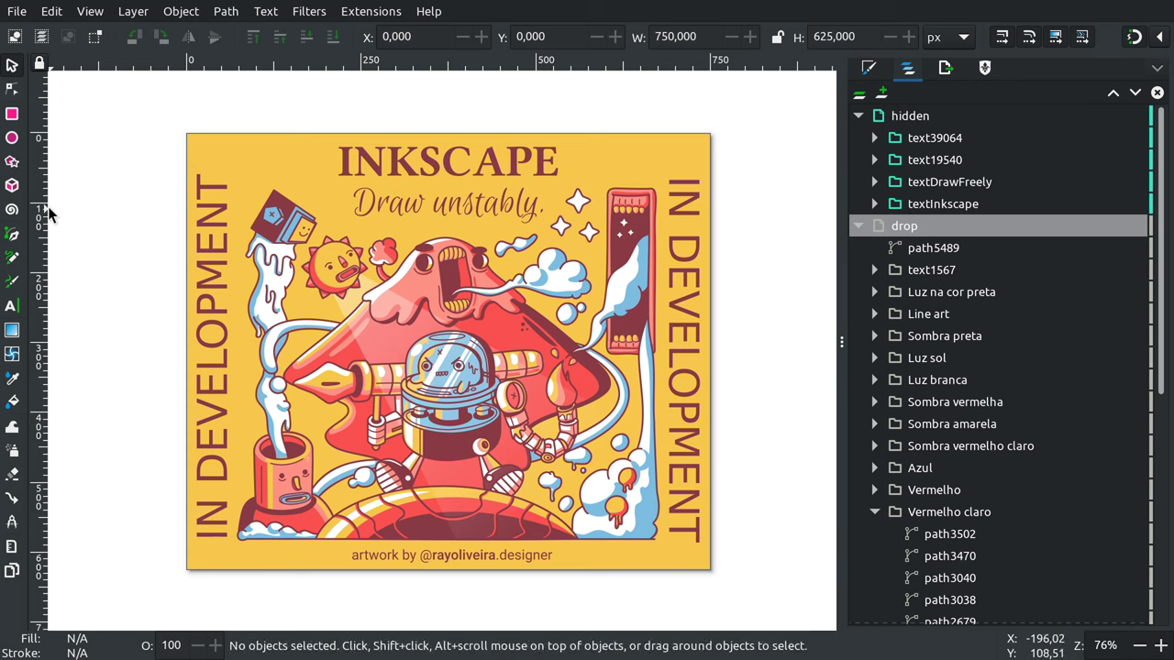
Open the Preferences dialog on its Interface > Toolbars page.
click(50, 13)
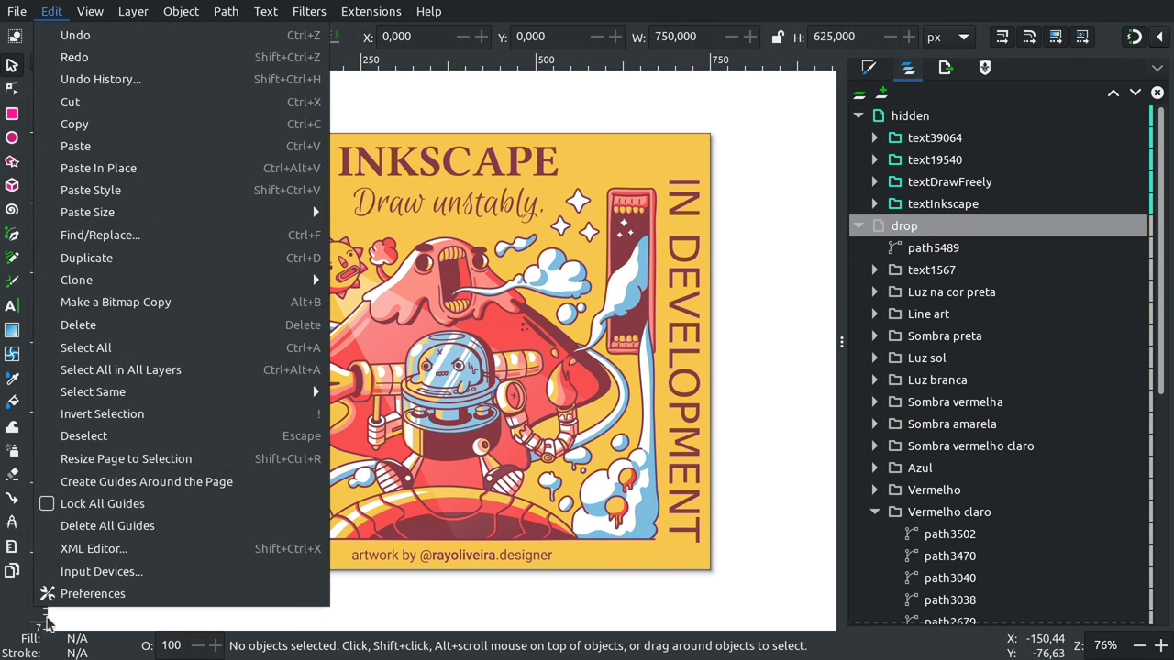
click(79, 593)
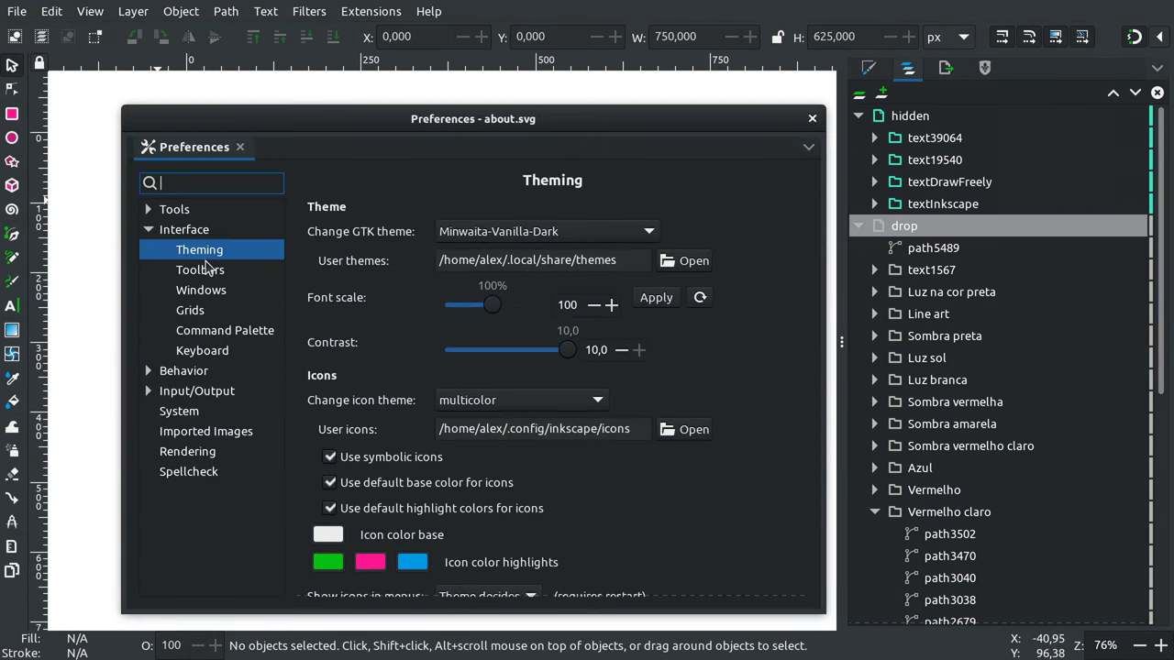
click(209, 277)
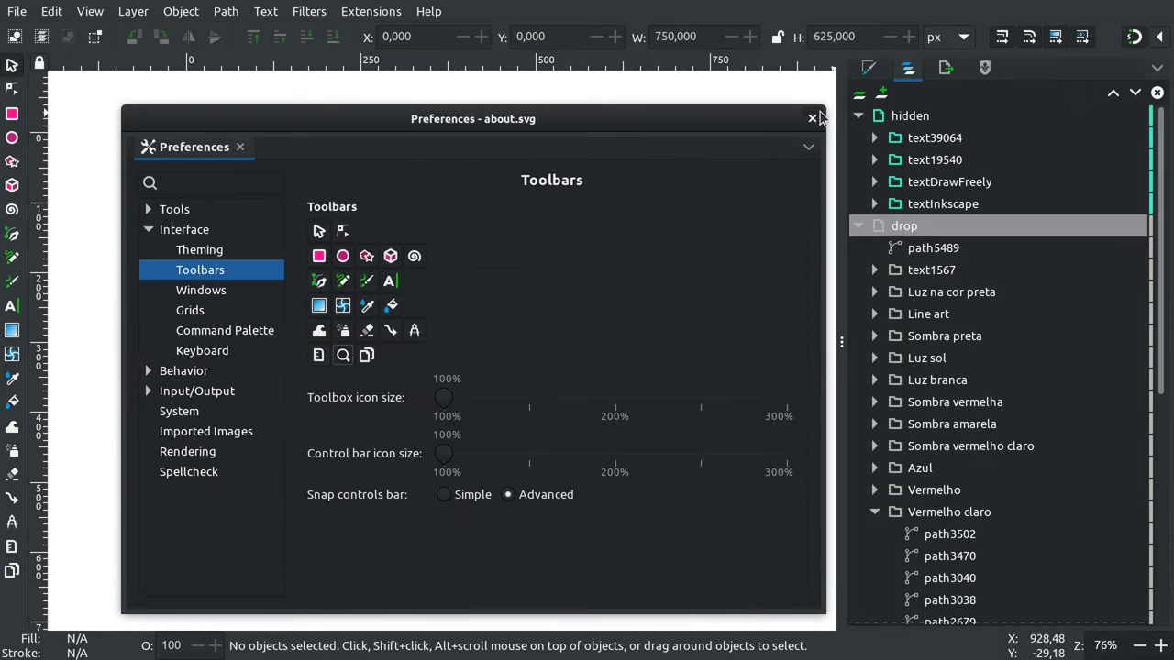
Close the Preferences dialog to return to the poster.
click(815, 117)
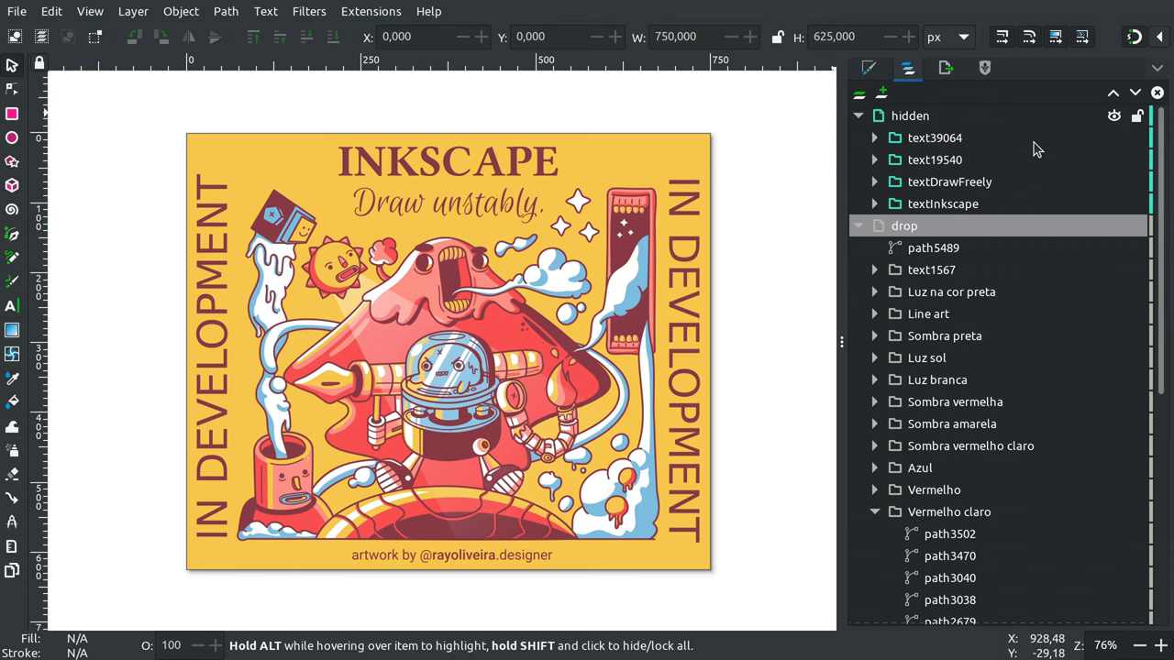
Toggle global snapping off and back on.
click(1135, 38)
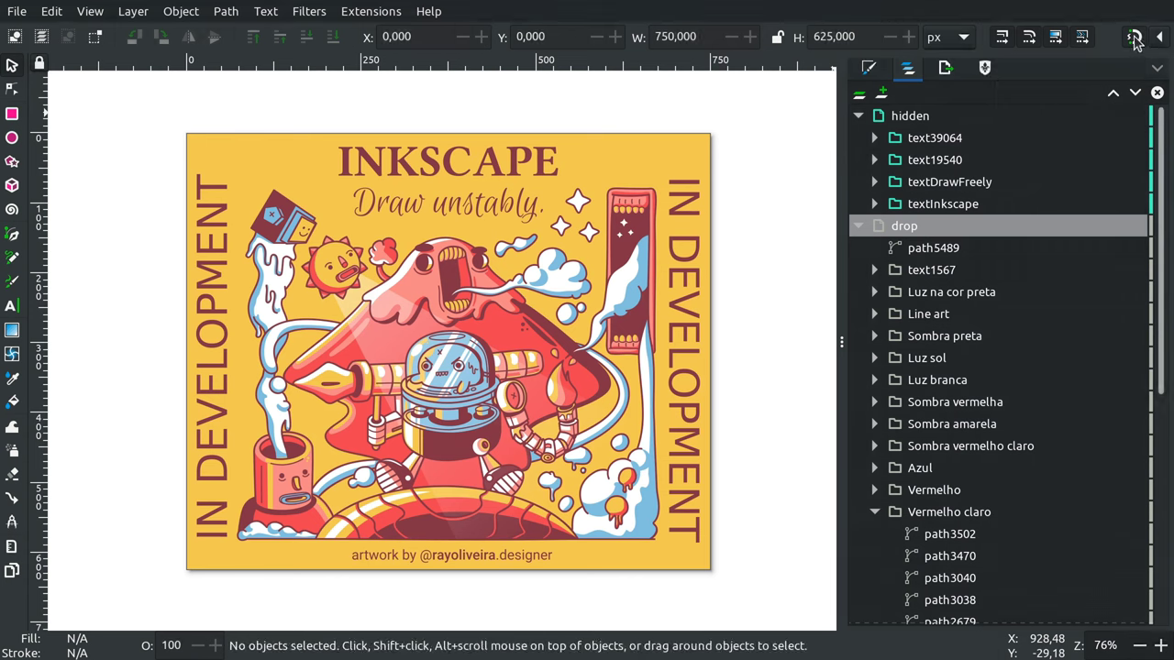
click(1135, 40)
click(1134, 40)
In the advanced snapping popover, enable Alignment snapping and Distribution snap.
click(1161, 38)
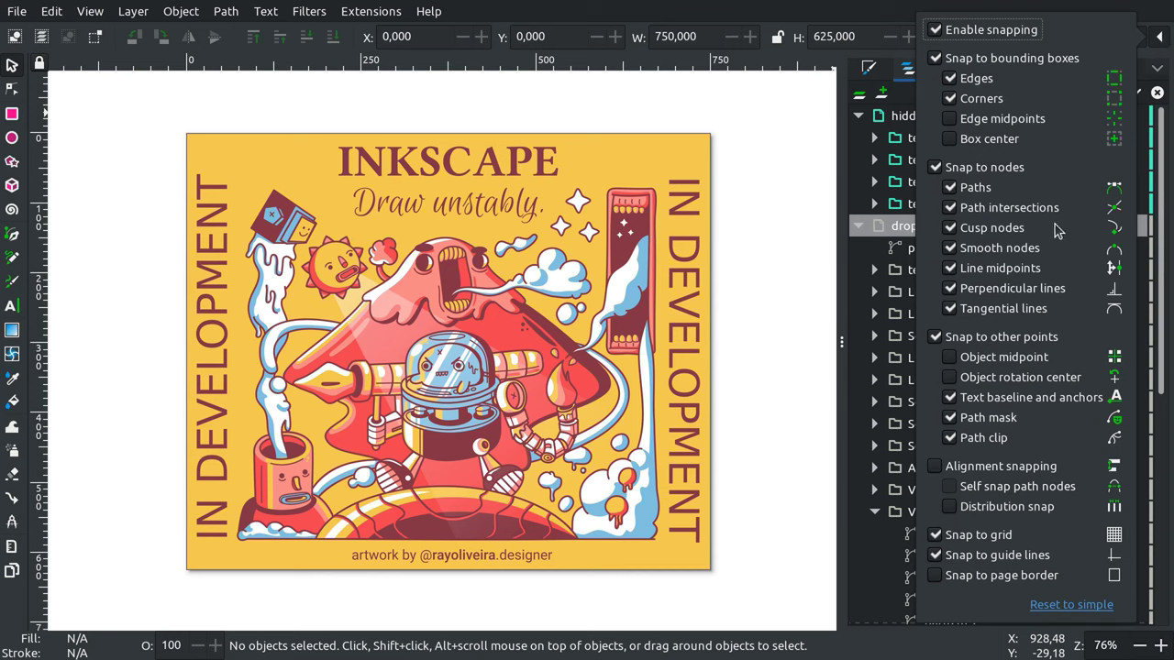
click(1034, 466)
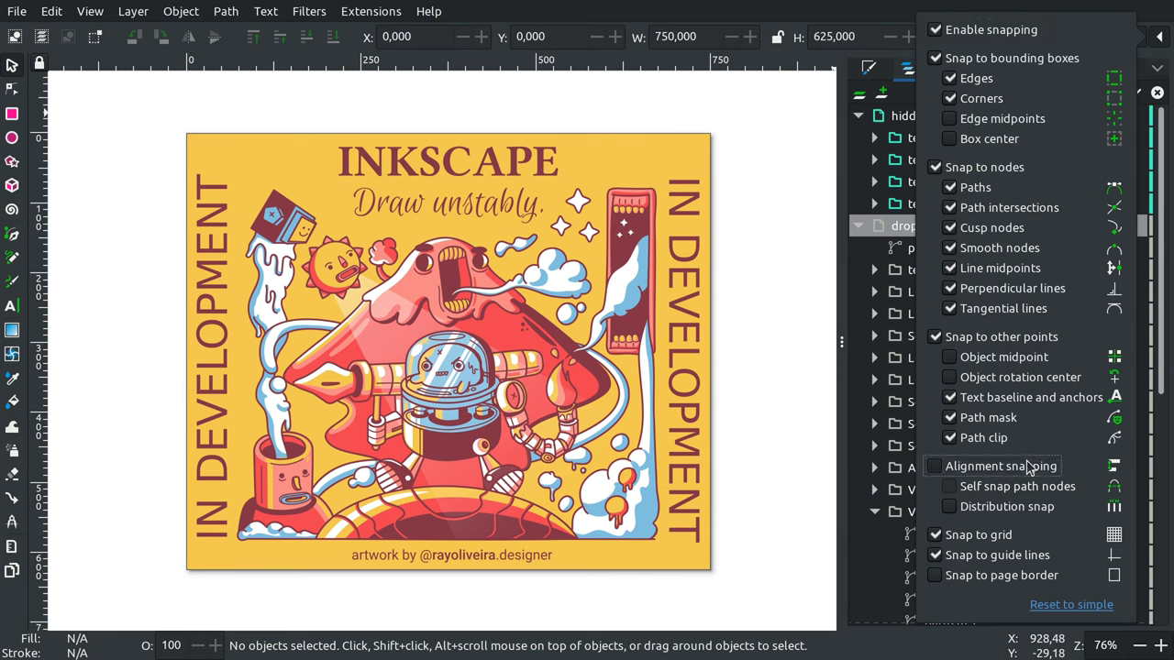
click(1024, 510)
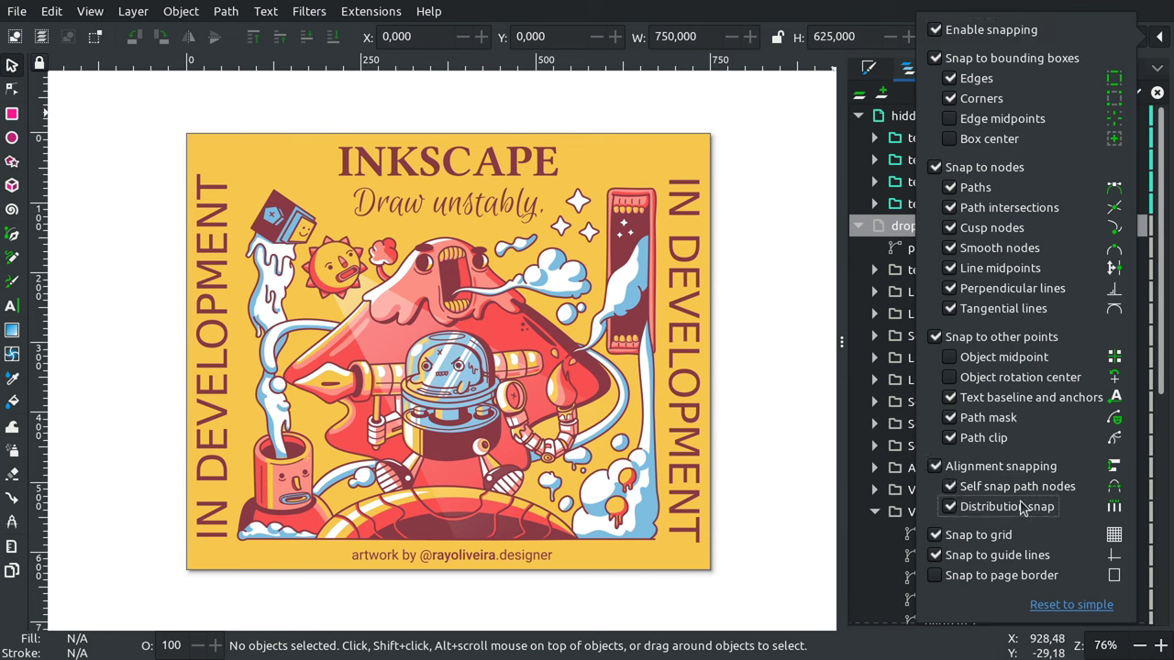
Reset snapping to simple, try the Nodes and Alignment toggles, then close the snapping popover.
click(1088, 608)
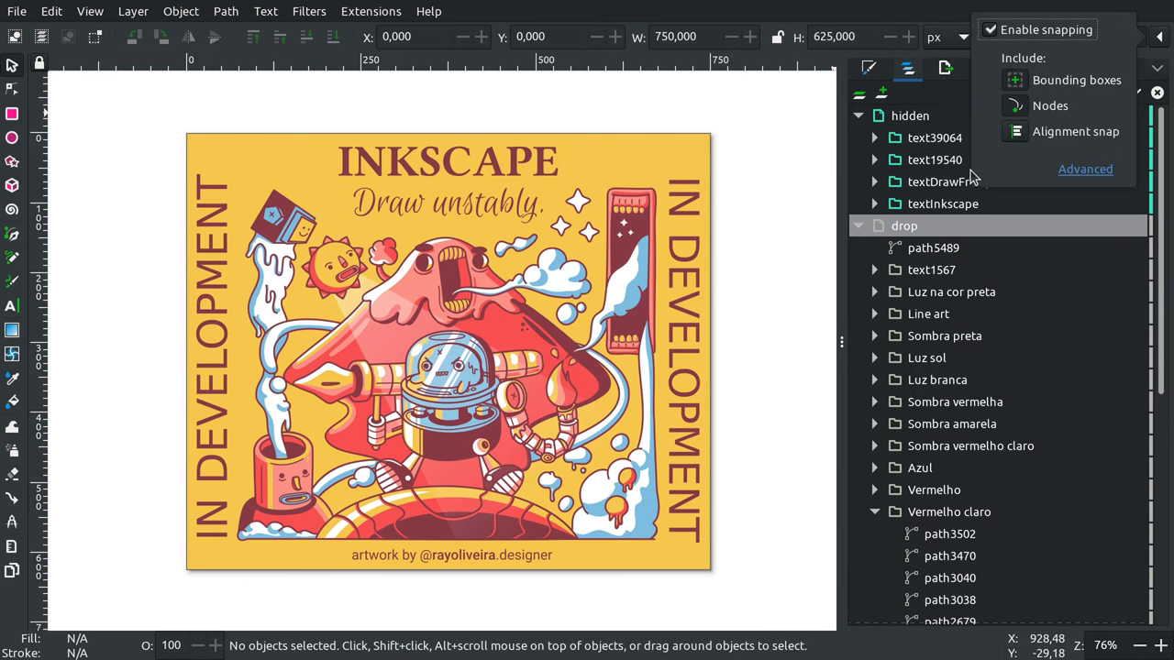
click(1016, 107)
click(1016, 133)
click(1017, 133)
click(1085, 170)
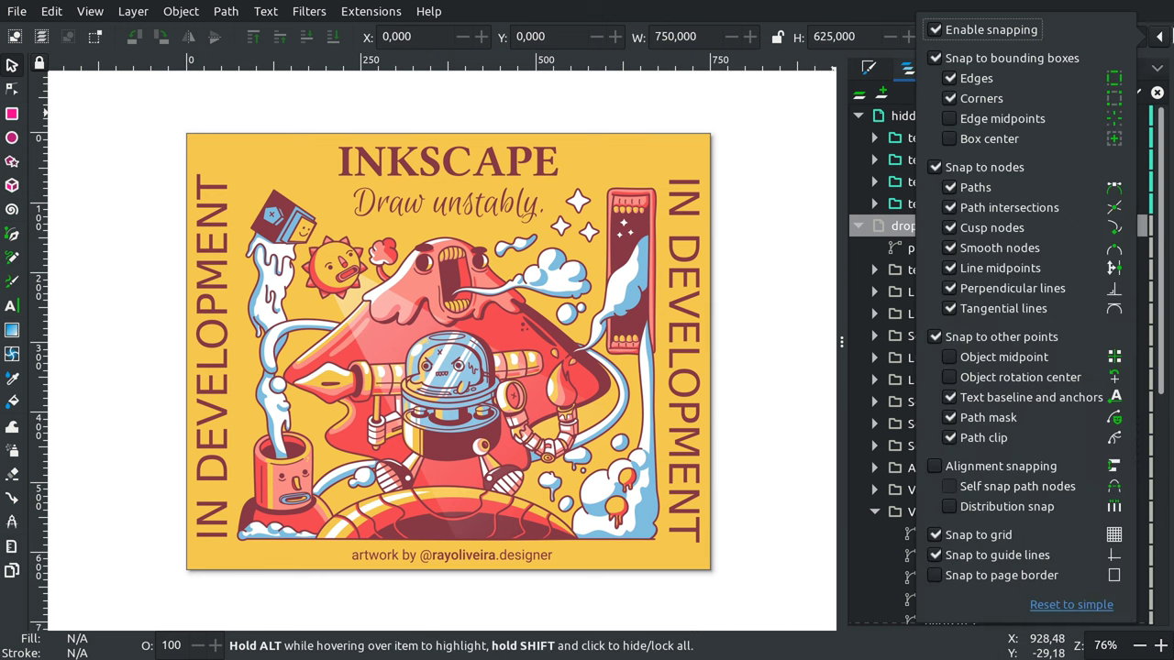
click(1165, 37)
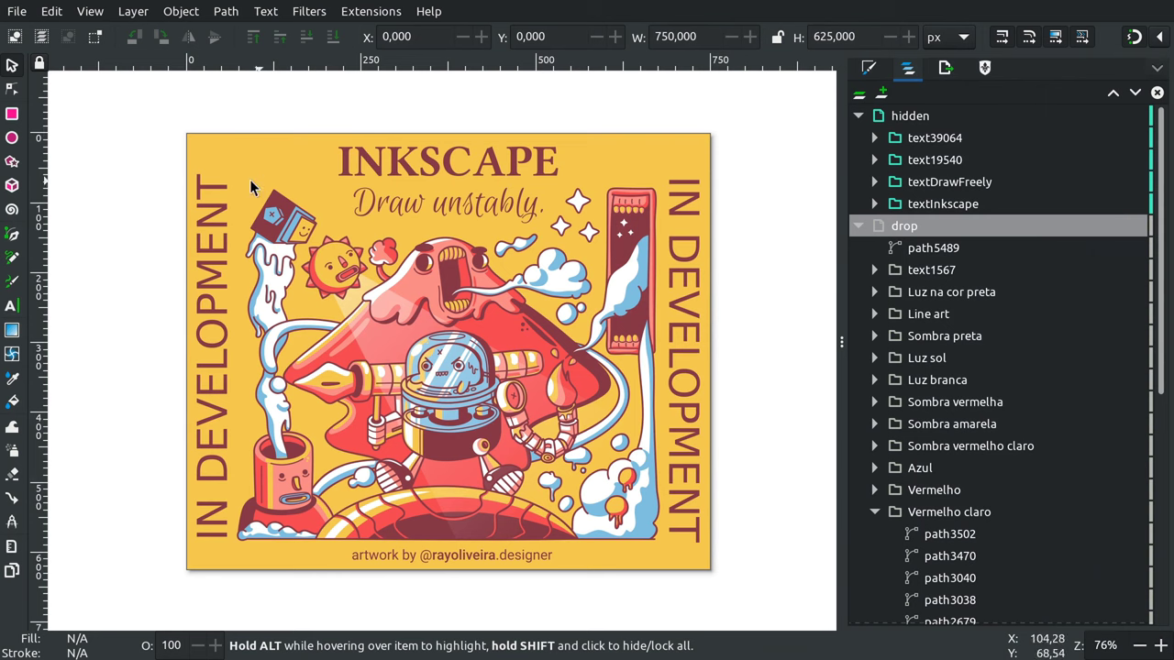
click(296, 149)
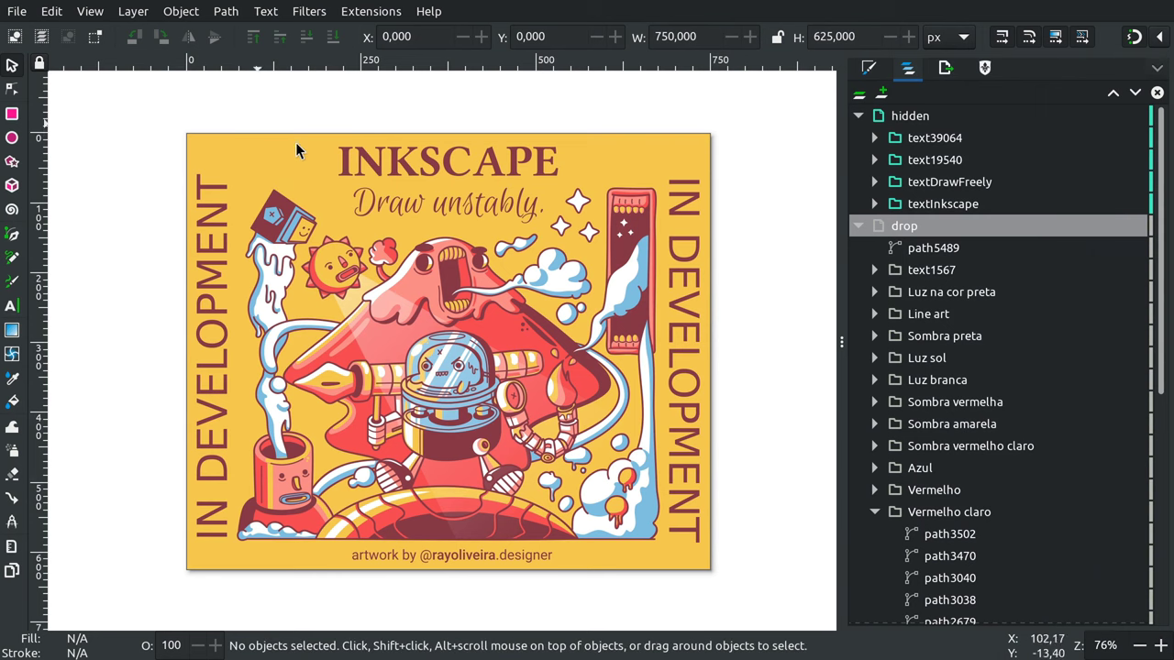
key(ctrl+alt+Right)
key(ctrl+alt+Right)
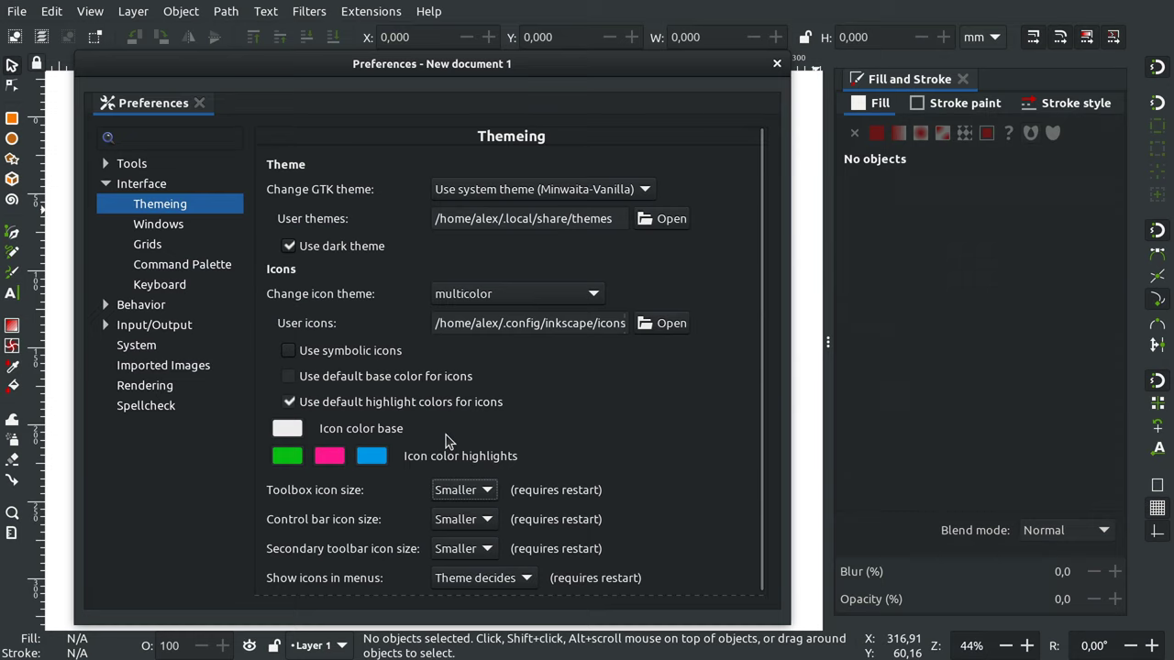
click(457, 493)
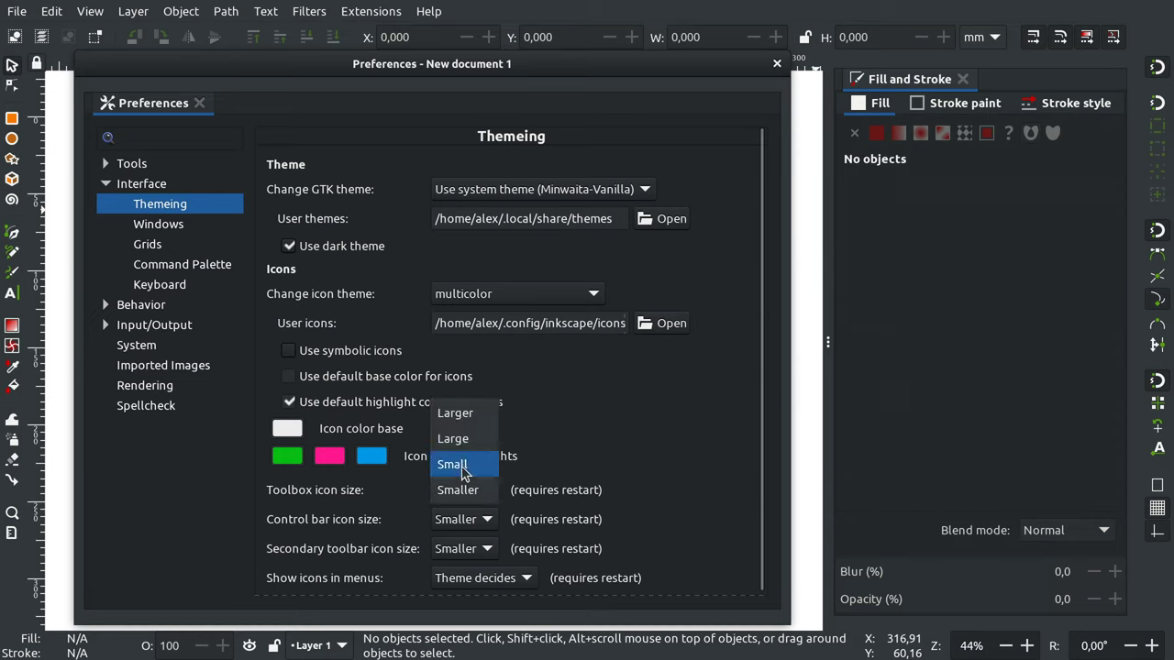
click(658, 411)
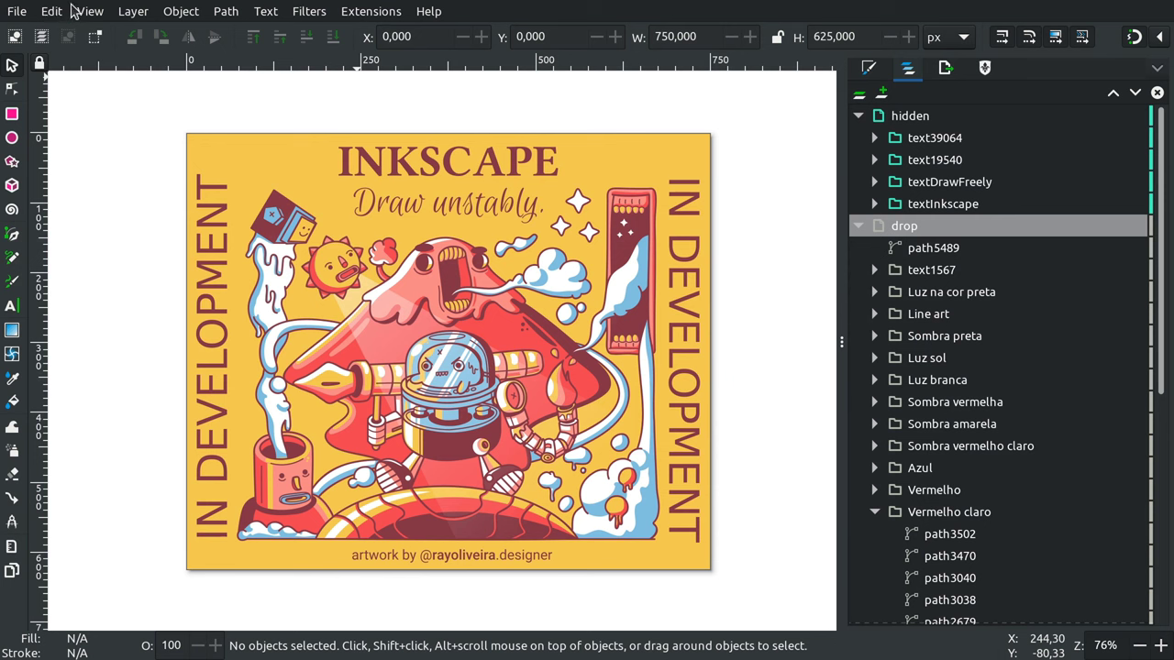
On the Toolbars preferences, test larger toolbox and control bar icons, leaving both at 100%.
click(51, 11)
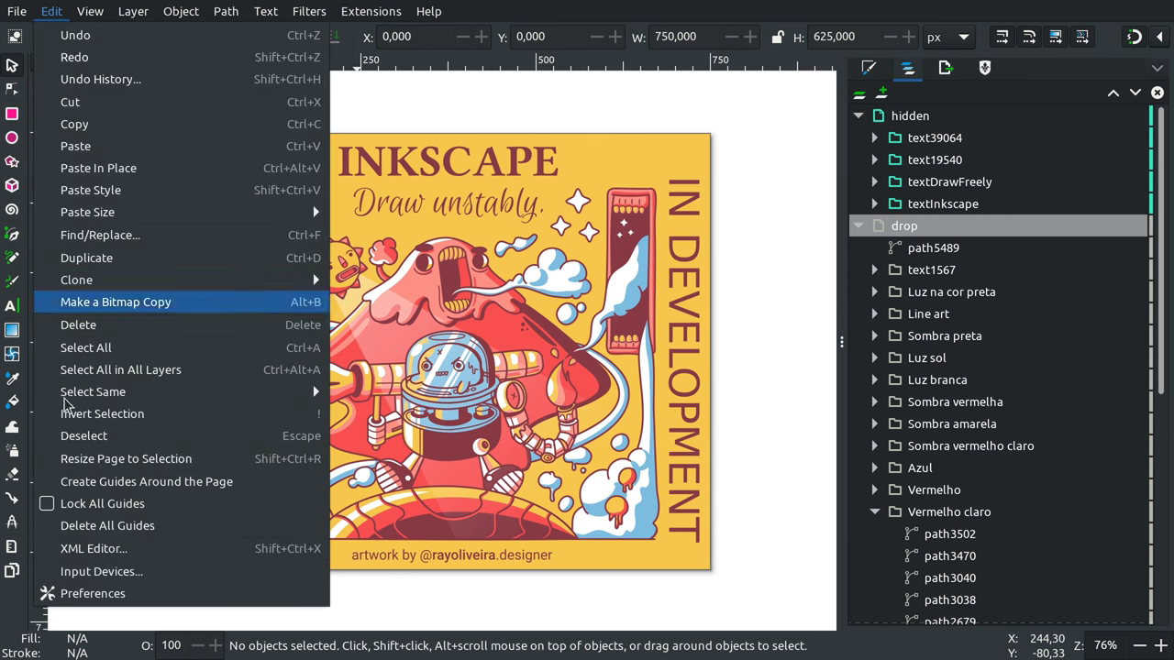
click(89, 594)
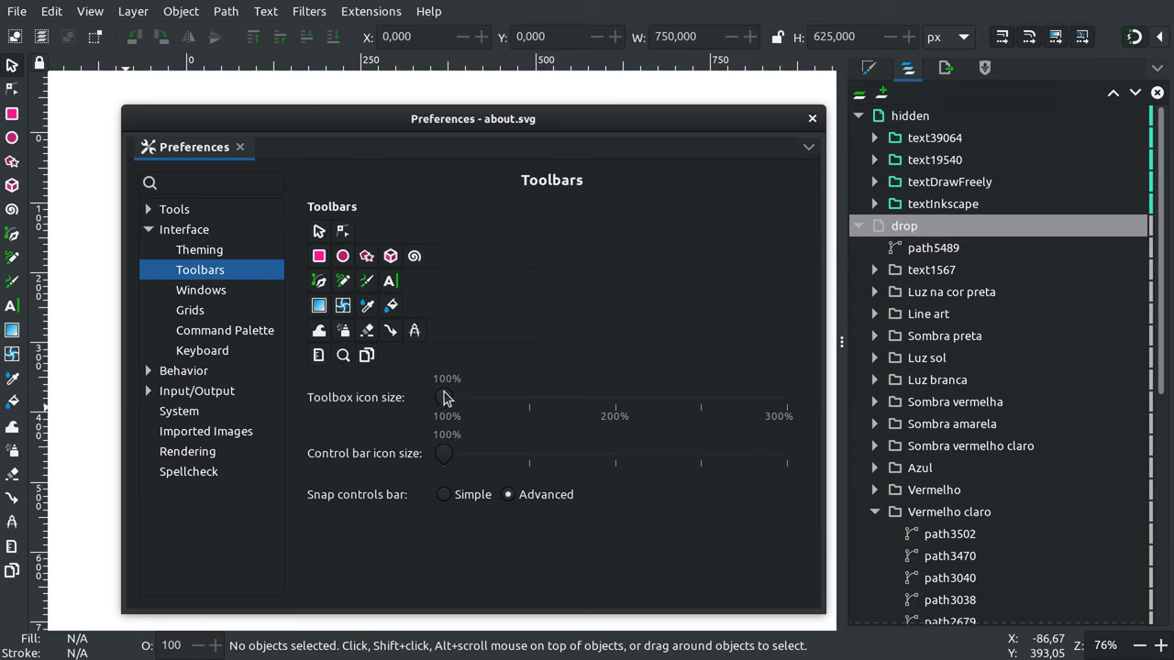
mouse_move(445, 398)
mouse_down()
mouse_move(642, 404)
mouse_move(447, 407)
mouse_up()
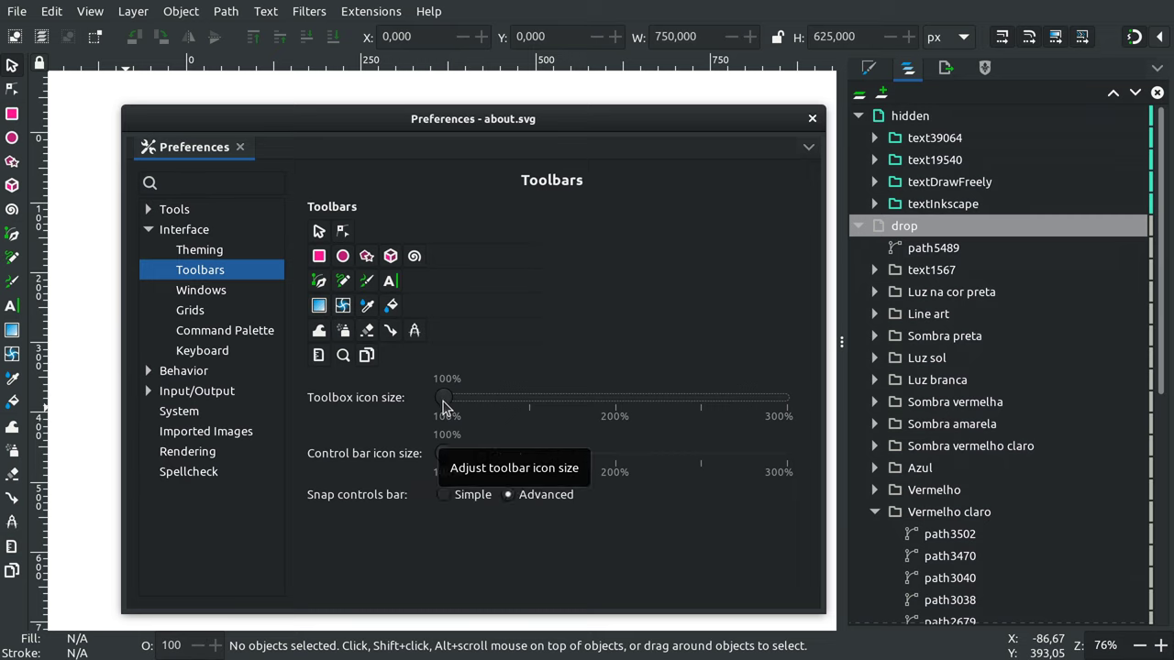
scroll(445, 401, up, 3)
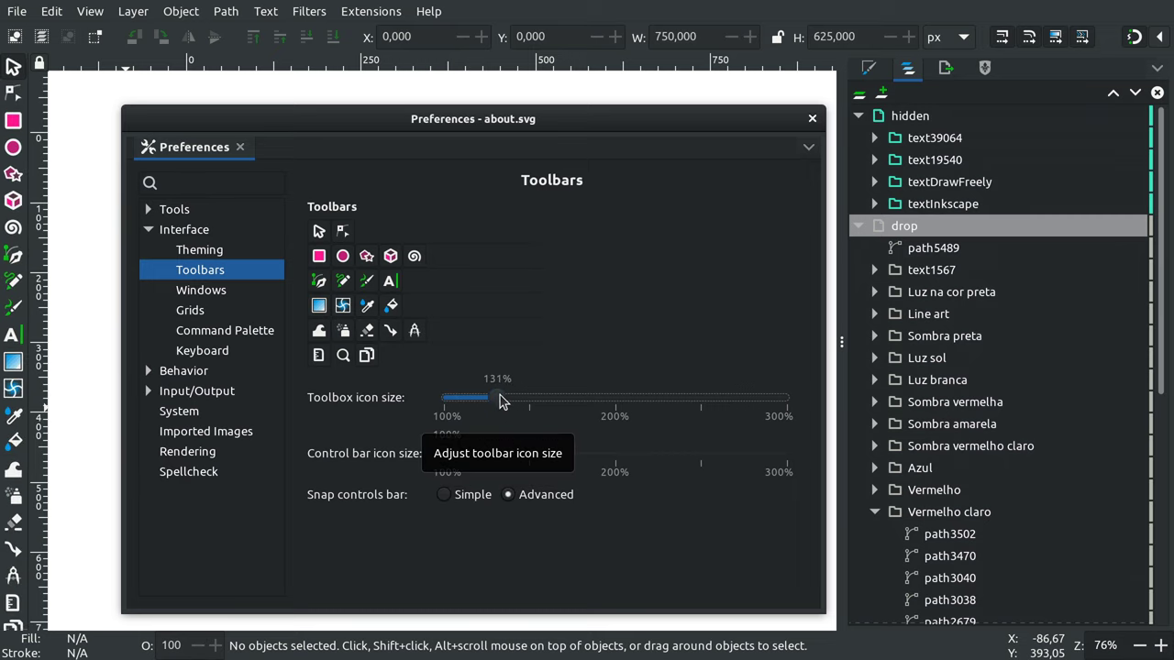
scroll(448, 400, down, 1)
scroll(448, 400, down, 3)
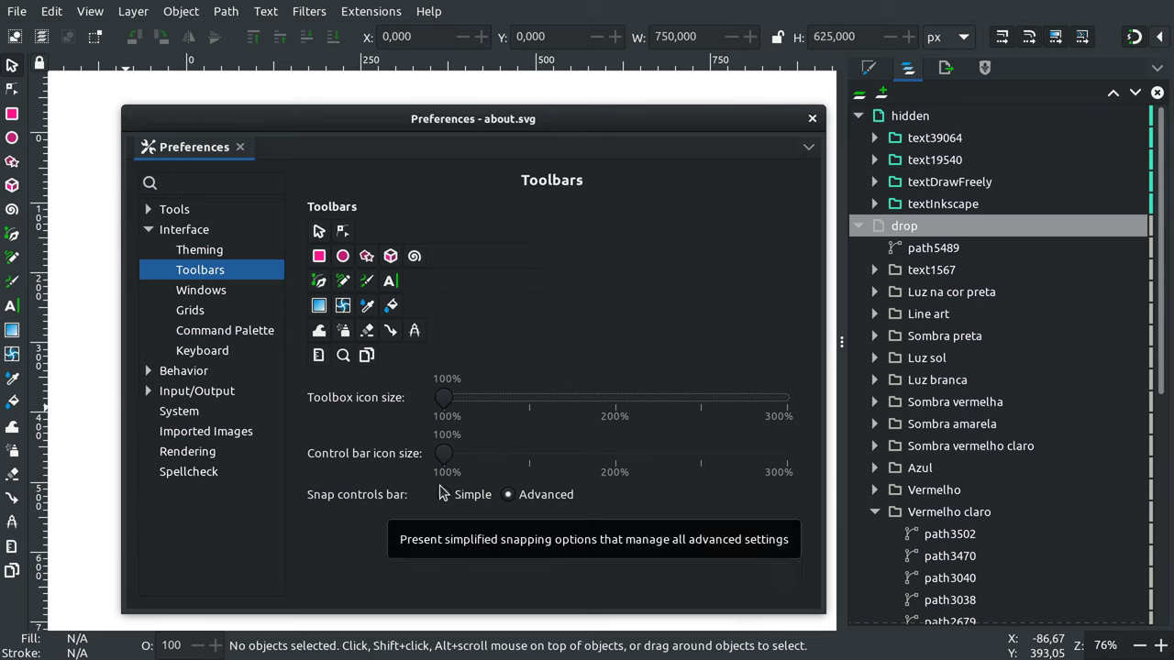
mouse_move(446, 453)
mouse_down()
mouse_move(523, 453)
mouse_move(437, 461)
mouse_up()
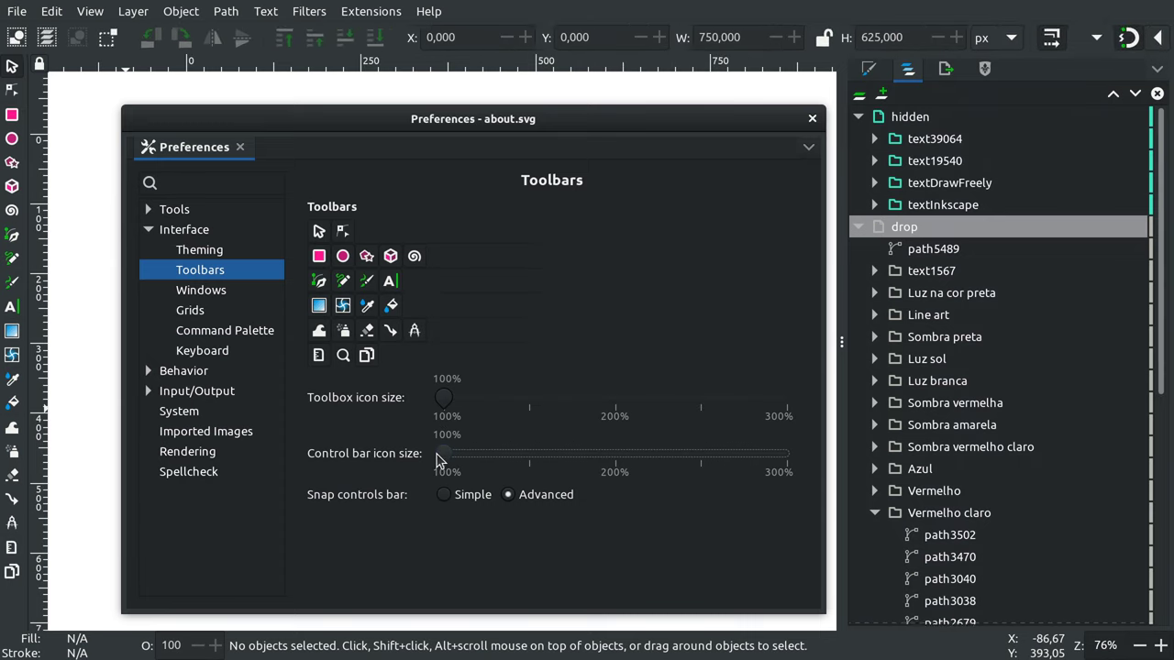
Set the Theming page's interface font scale to 120% and apply it.
click(224, 250)
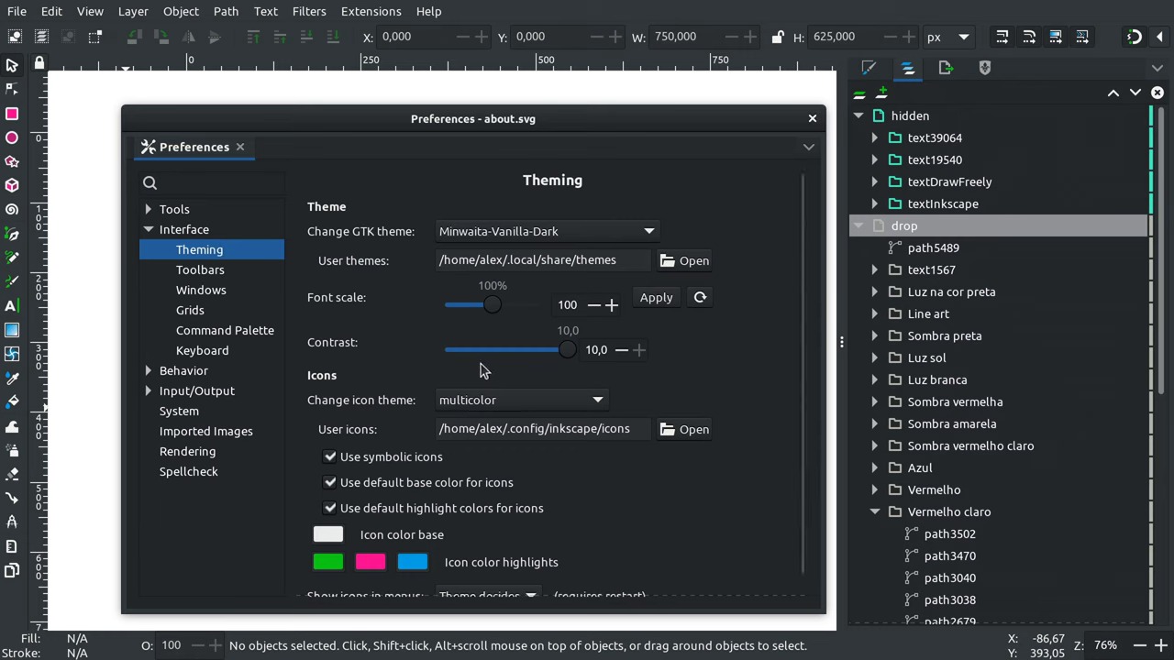
click(497, 307)
drag(497, 308, 542, 311)
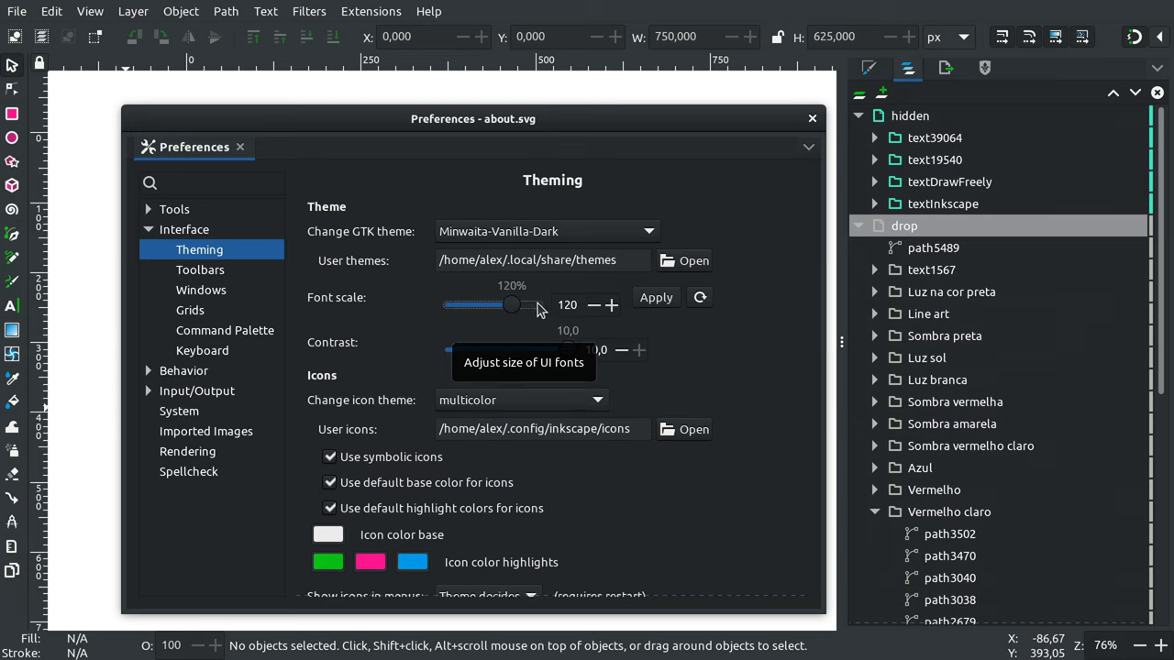
click(656, 300)
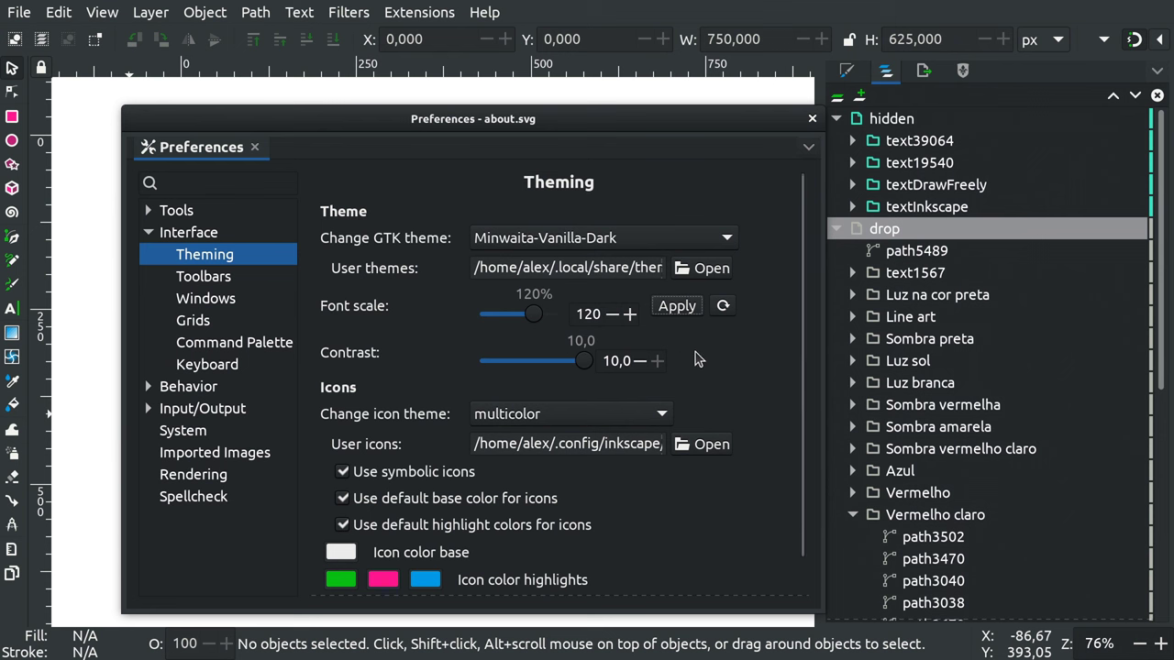
Reset font scale to 100%, set contrast to 5.0, and close Preferences.
click(722, 308)
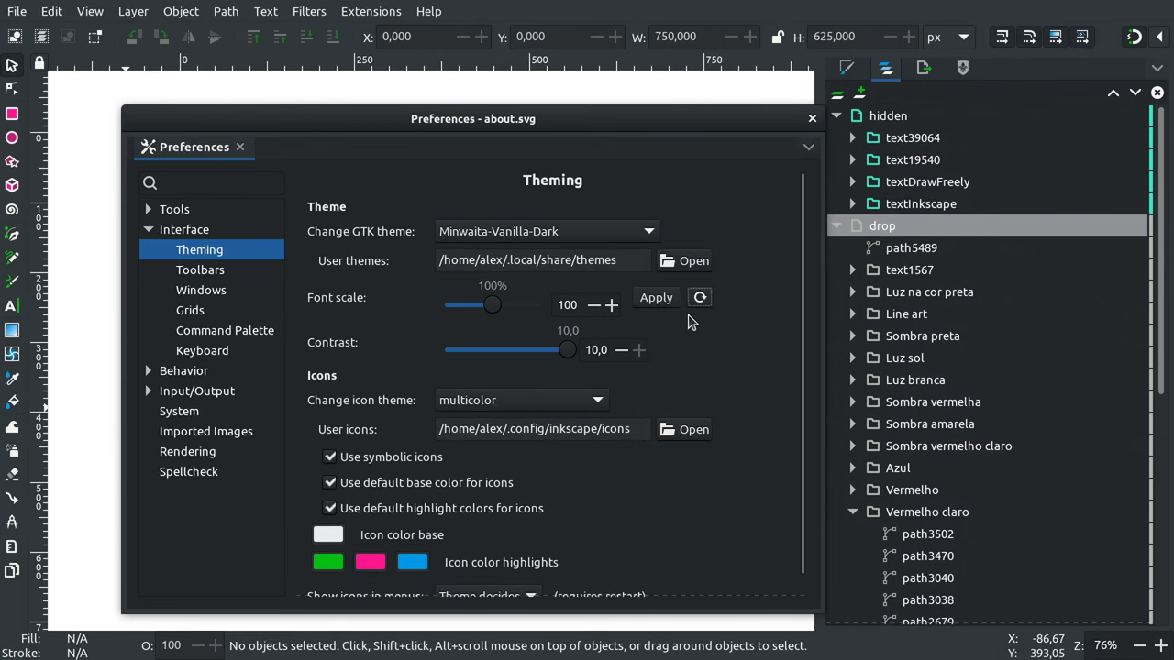
click(604, 349)
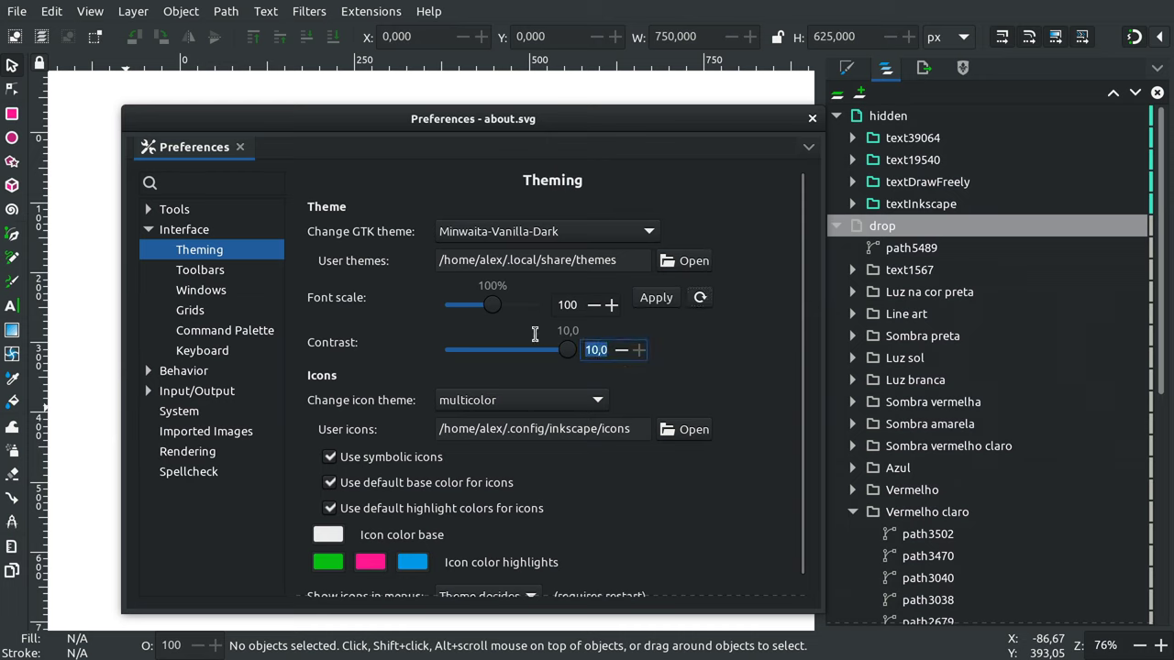
text(5)
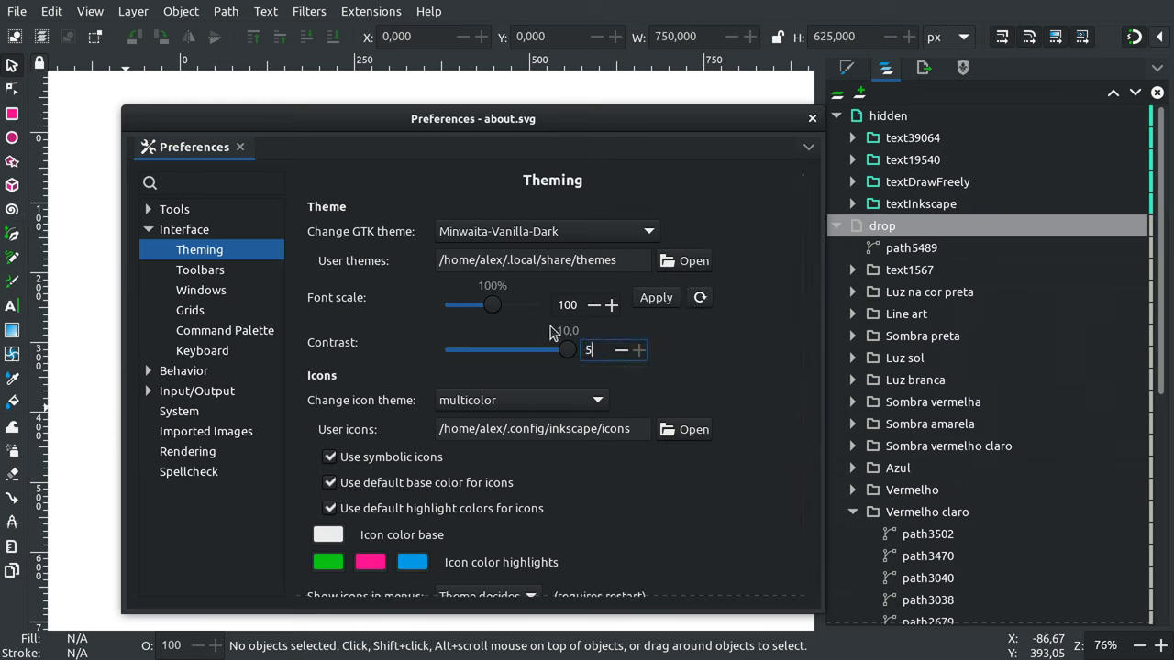
key(Return)
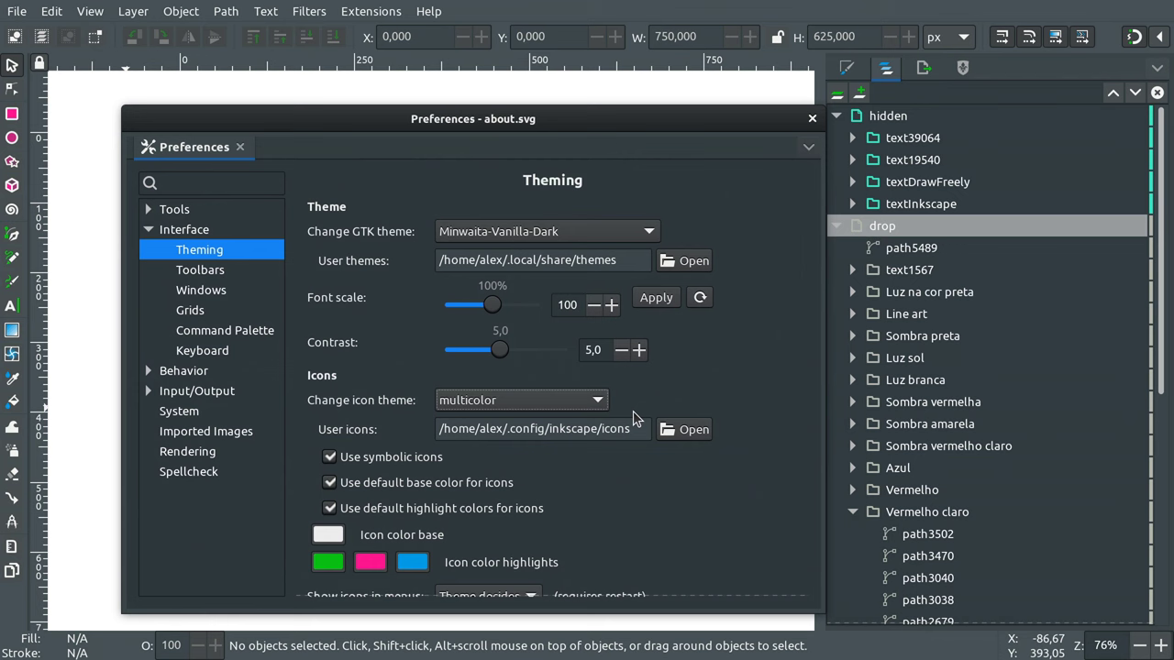
click(812, 118)
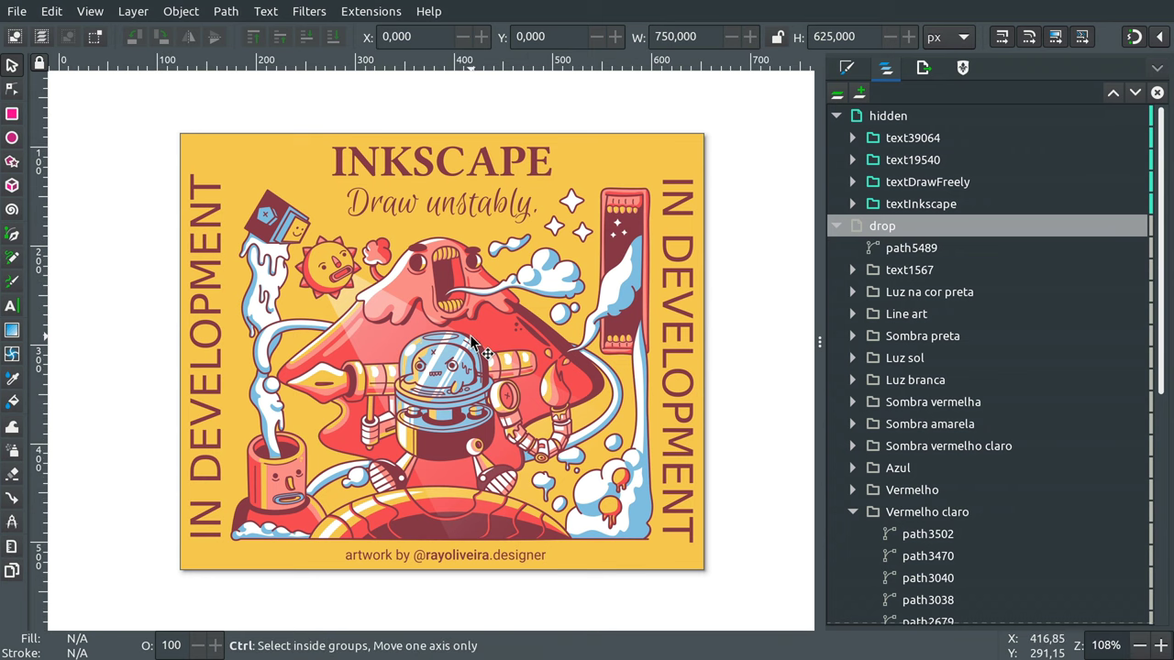
scroll(472, 339, up, 3)
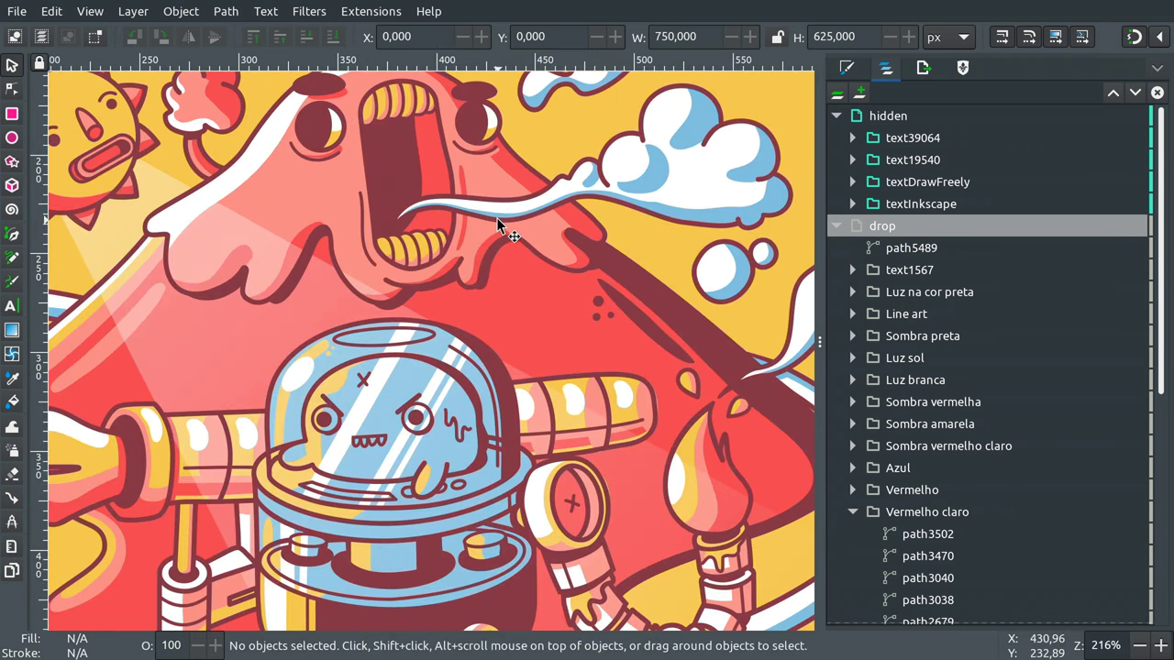